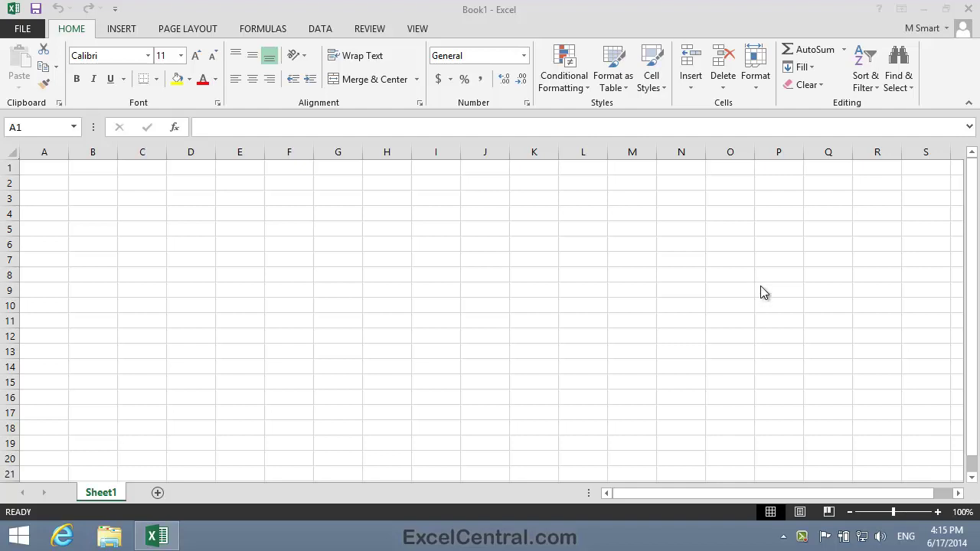
# Step: Close the blank Book1 workbook and relaunch Excel 2013 from the Start menu
pyautogui.click(969, 11)
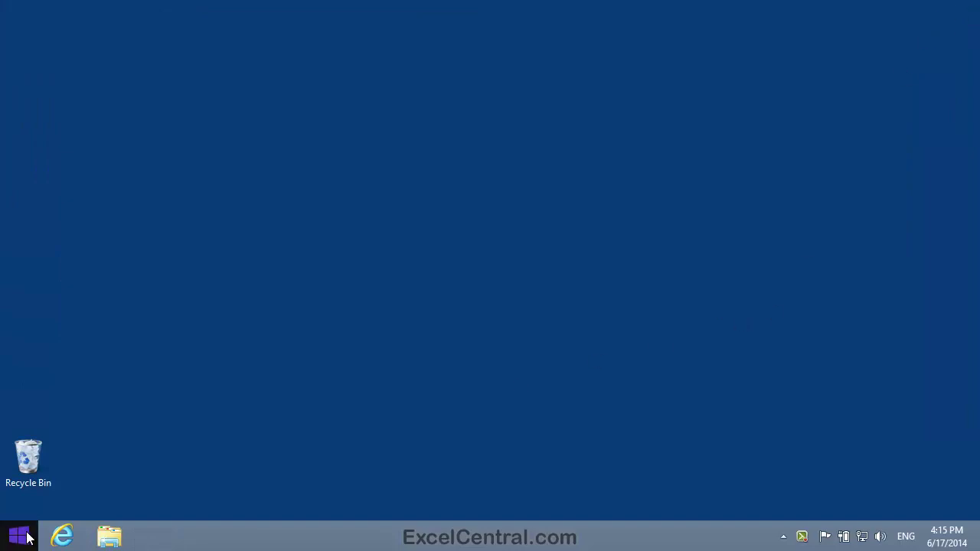
pyautogui.click(23, 534)
pyautogui.click(154, 217)
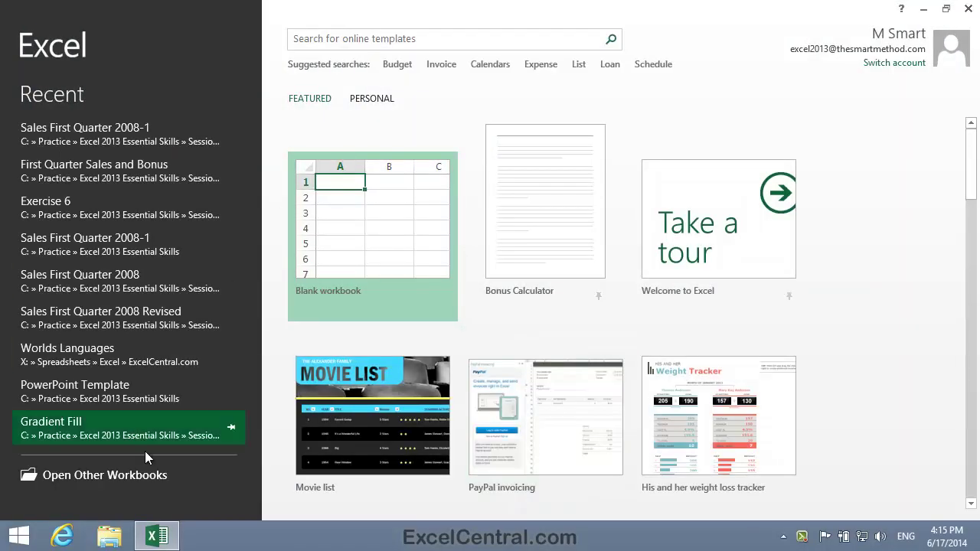
# Step: Open Sales First Quarter 2008-1 and First Quarter Sales and Bonus together from the Session 6 folder
pyautogui.click(140, 479)
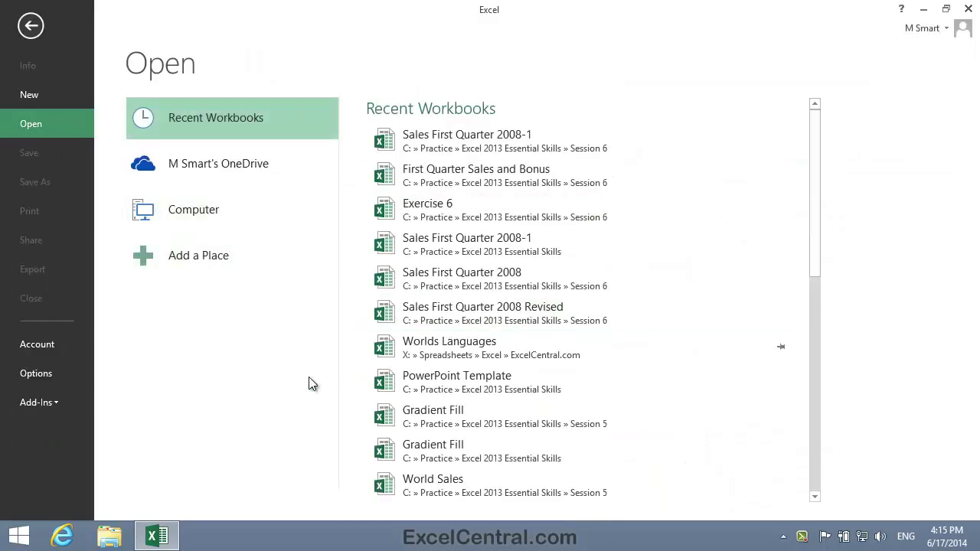
pyautogui.click(204, 215)
pyautogui.click(448, 165)
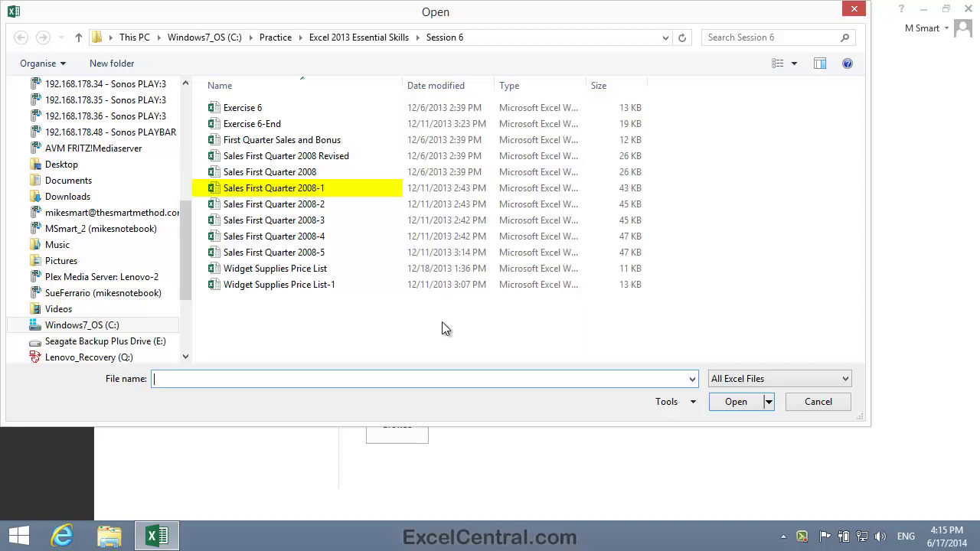
pyautogui.click(300, 190)
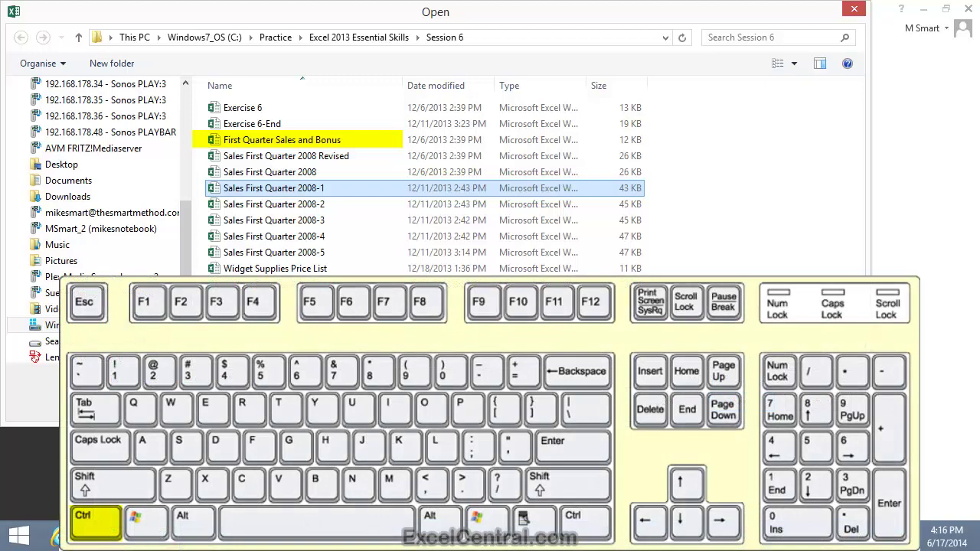
pyautogui.keyDown('ctrl'); pyautogui.click(360, 142); pyautogui.keyUp('ctrl')
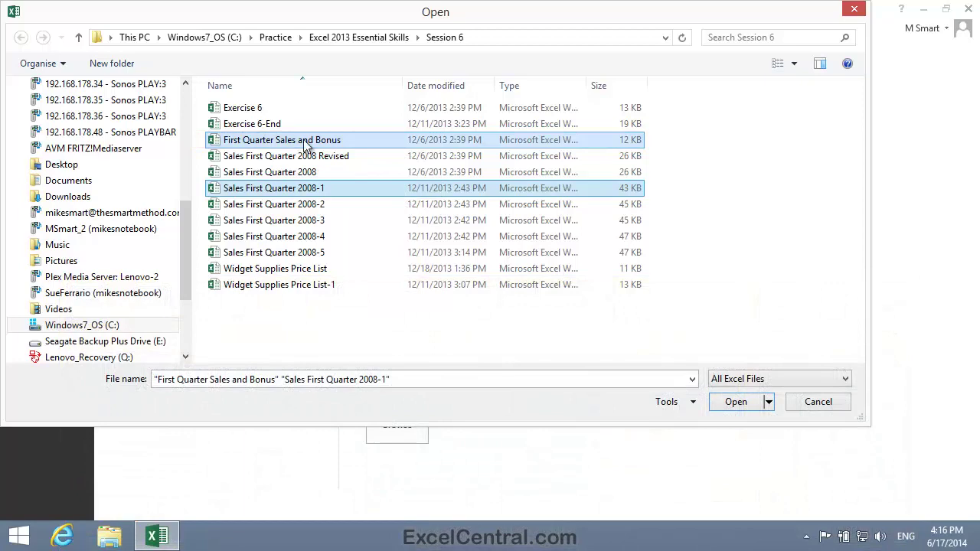
pyautogui.click(731, 406)
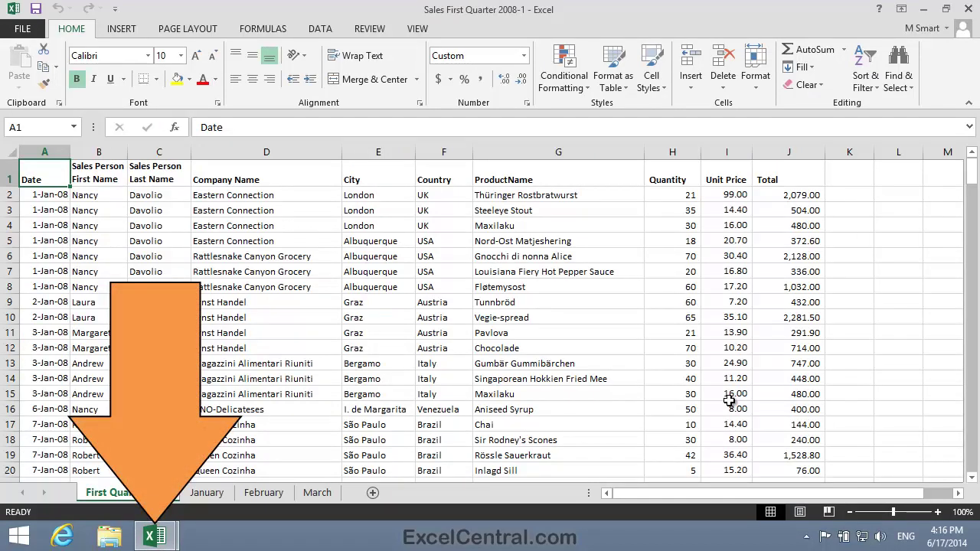
# Step: Switch between the workbooks via taskbar previews, ending with First Quarter Sales and Bonus in front
pyautogui.click(161, 543)
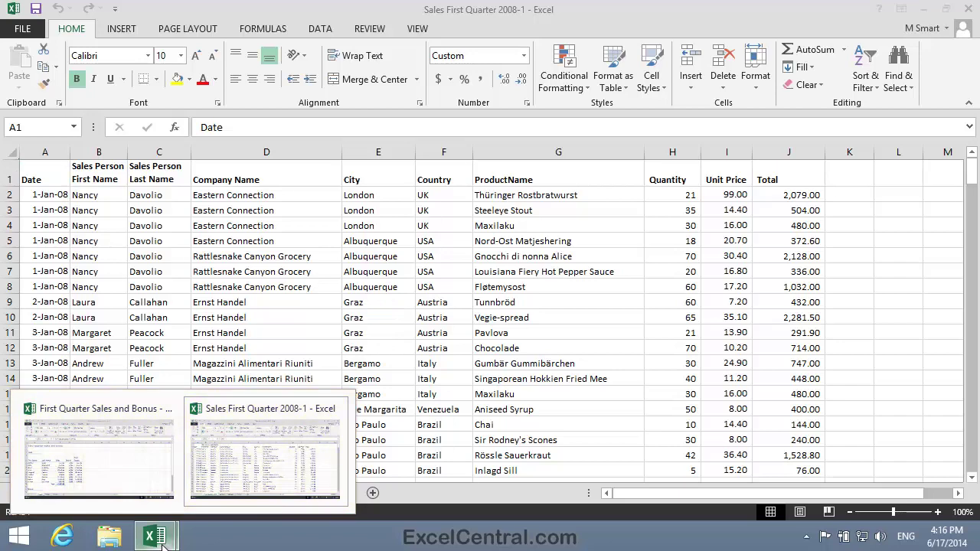
pyautogui.moveTo(98, 451)
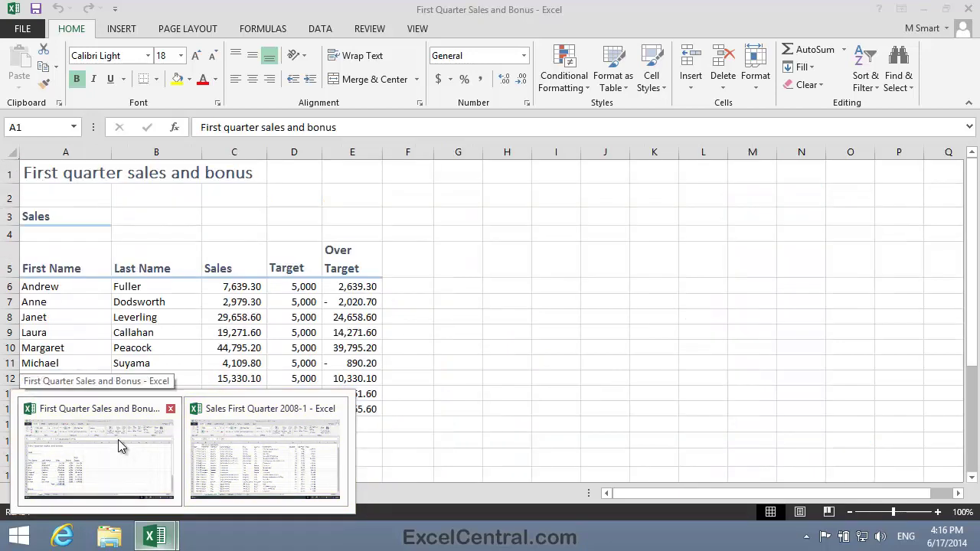
pyautogui.click(118, 439)
pyautogui.click(161, 545)
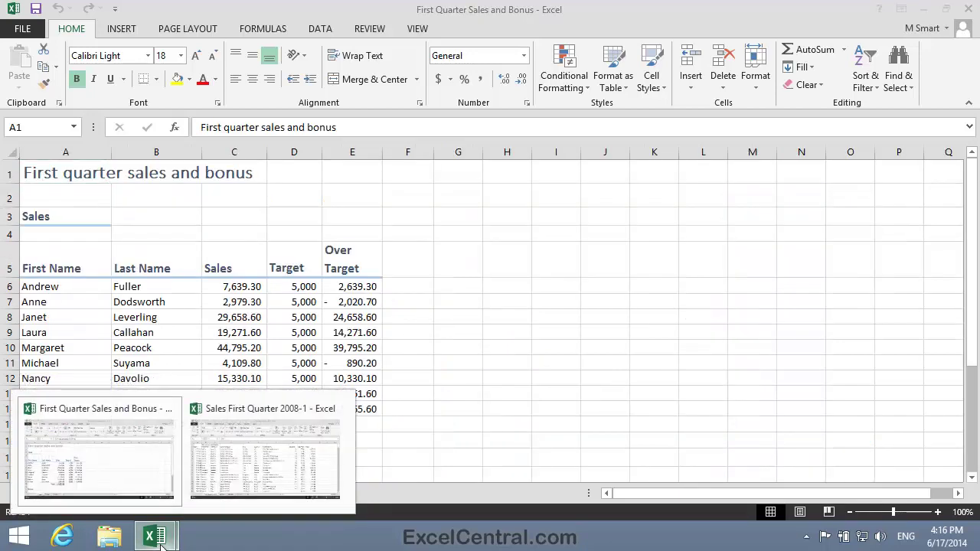
pyautogui.click(273, 464)
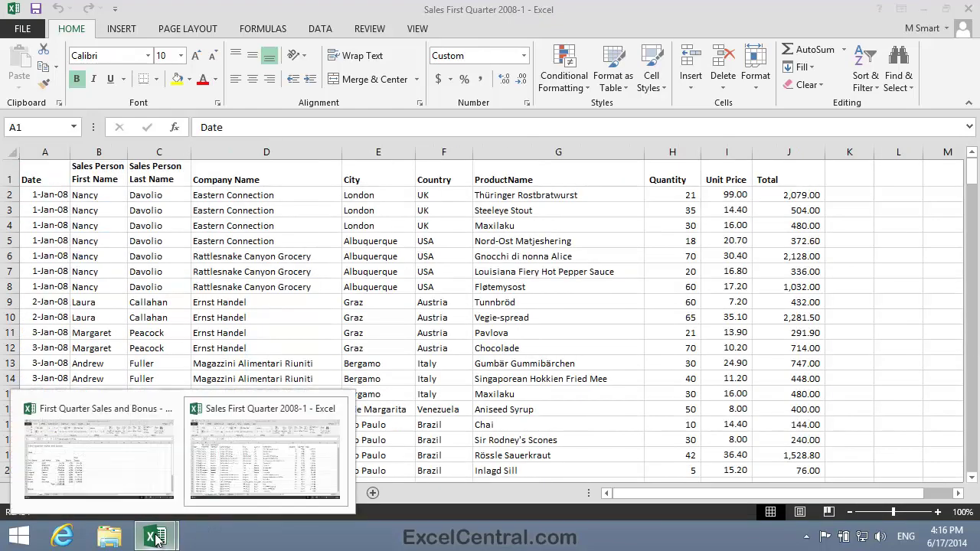
pyautogui.click(100, 439)
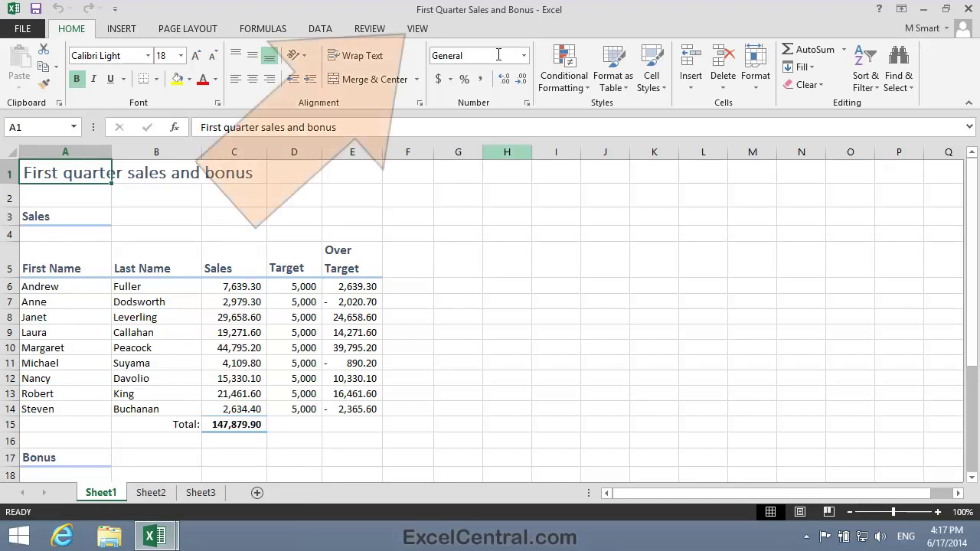
# Step: Arrange all open workbook windows horizontally so they stack one above the other
pyautogui.click(417, 29)
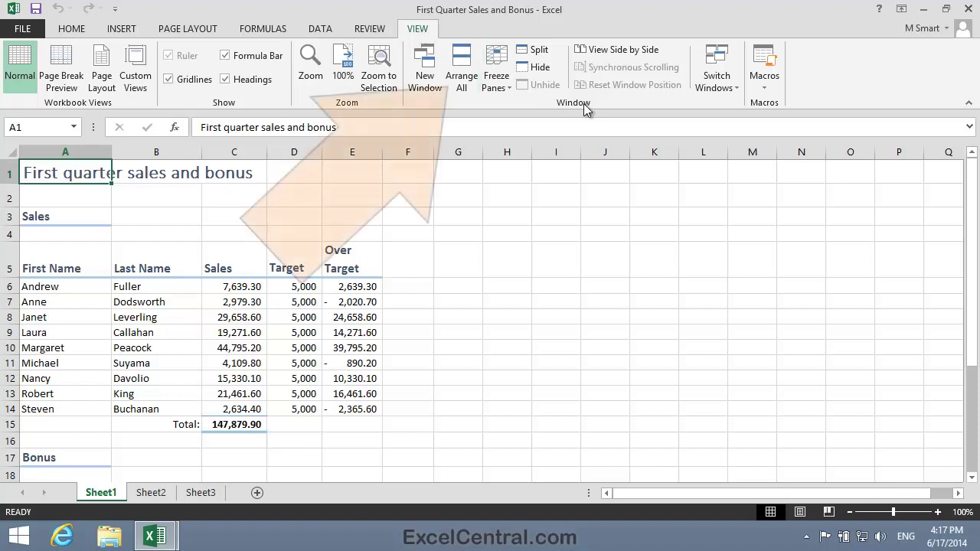
pyautogui.click(467, 65)
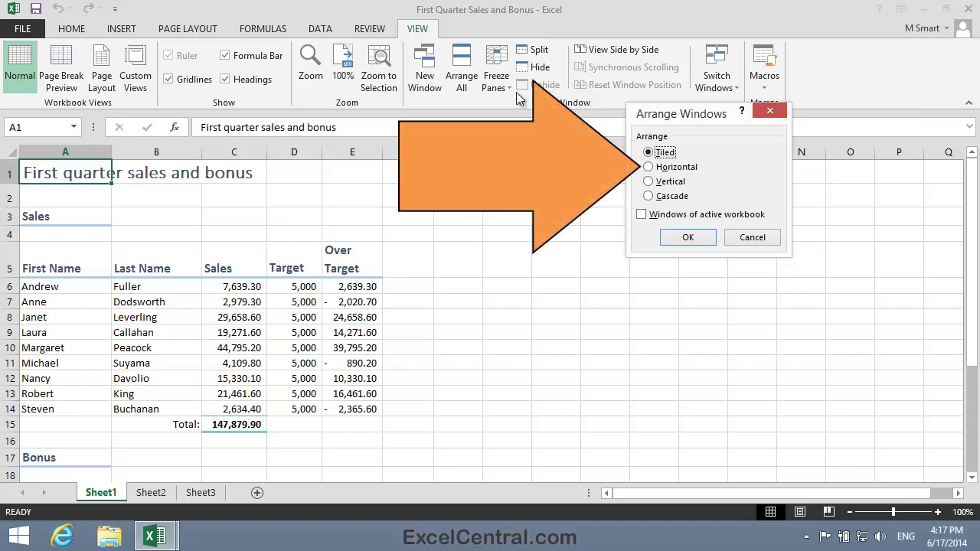
pyautogui.click(649, 167)
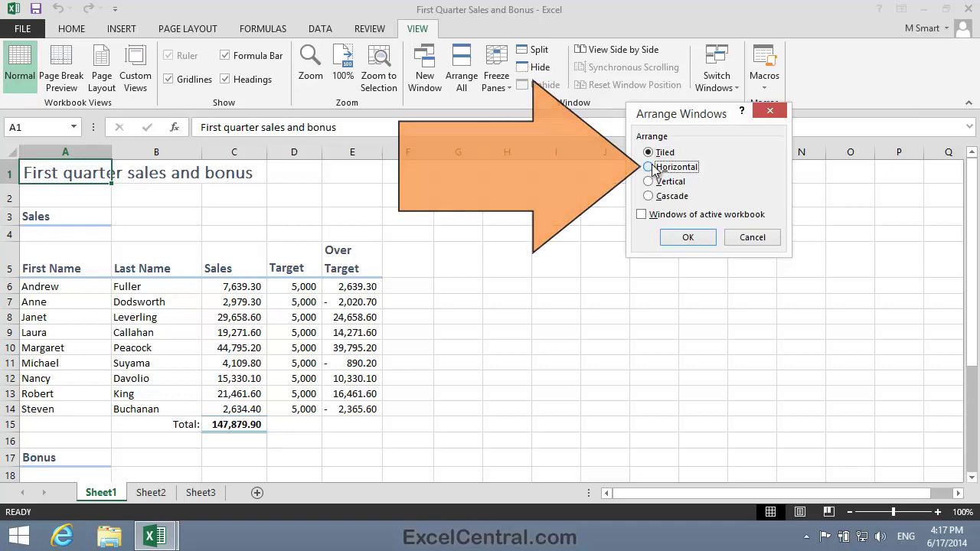
pyautogui.click(689, 238)
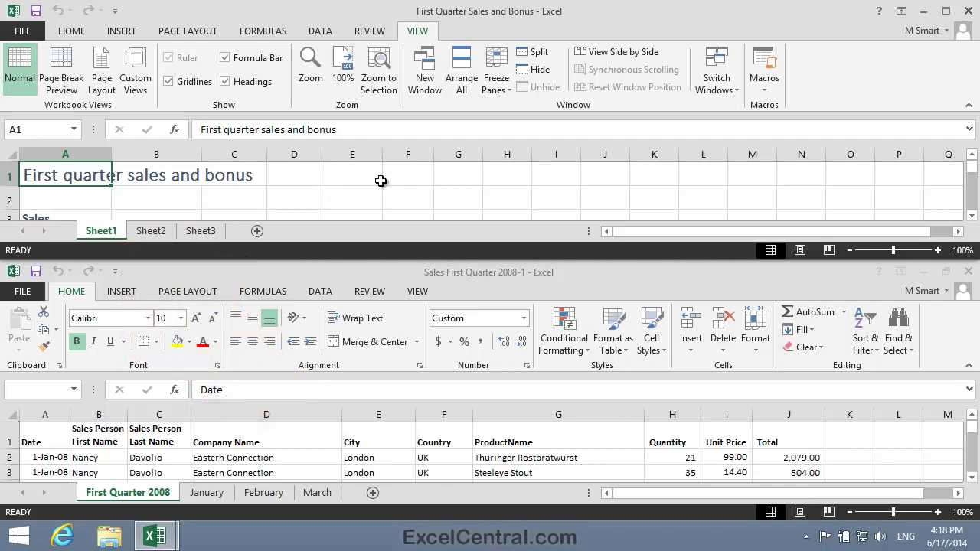
# Step: Rename Sheet1 of First Quarter Sales and Bonus to Bonus
pyautogui.click(414, 196)
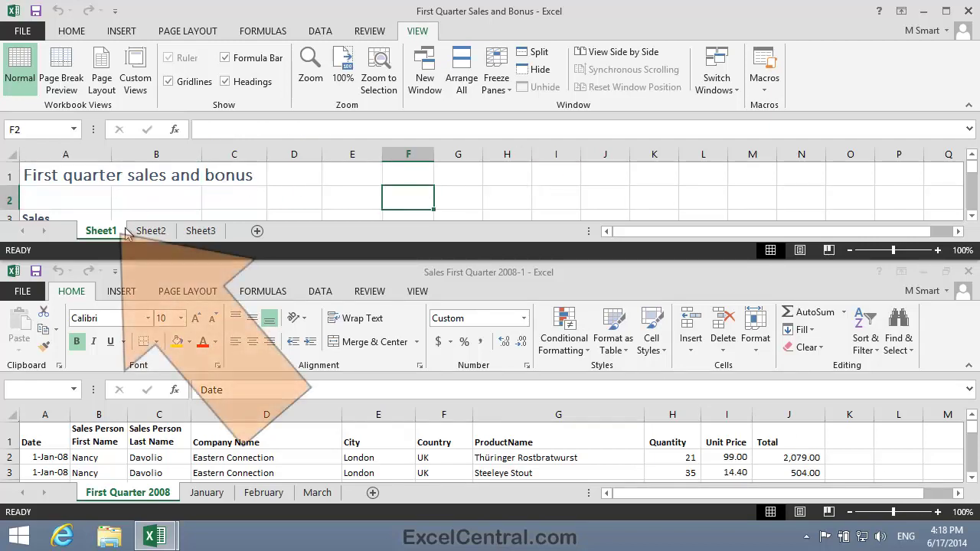
pyautogui.doubleClick(98, 230)
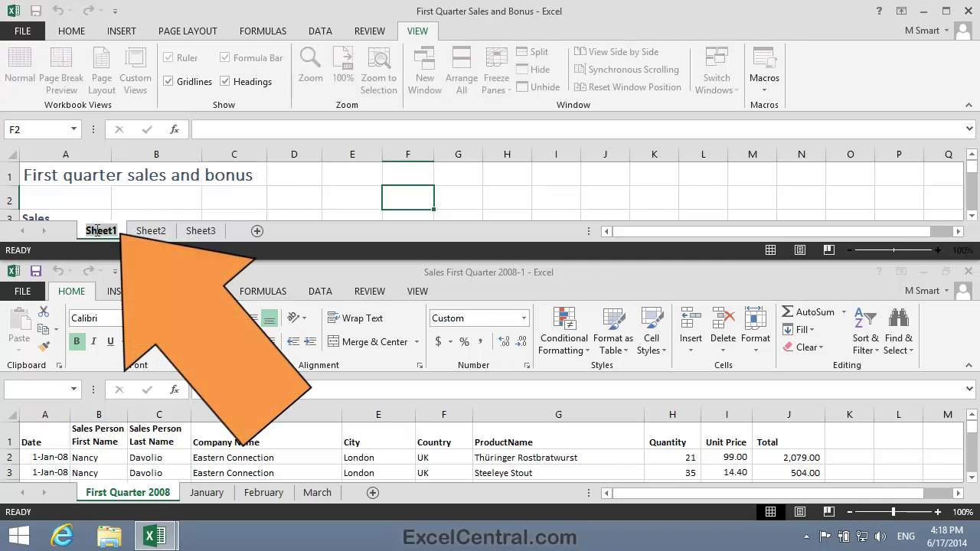
pyautogui.write('Bonus')
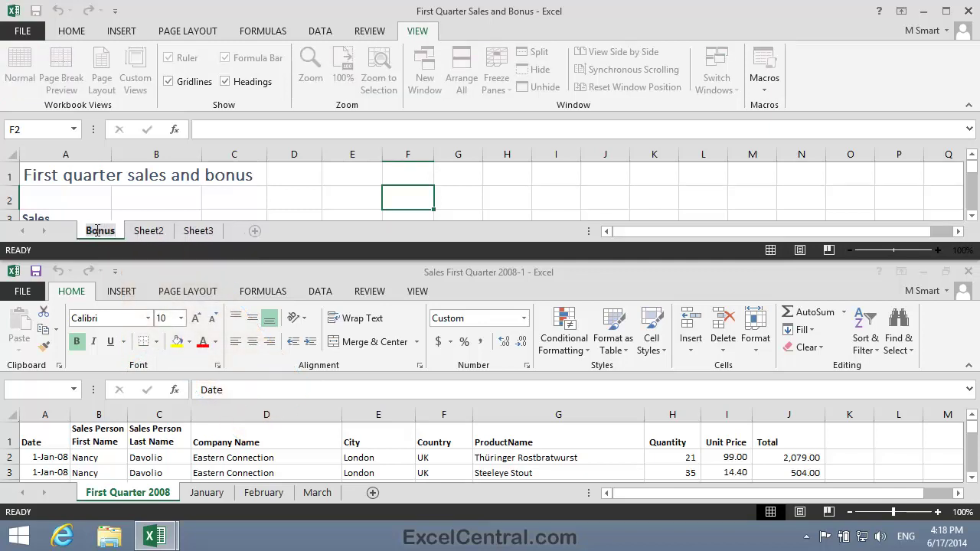
pyautogui.press('Return')
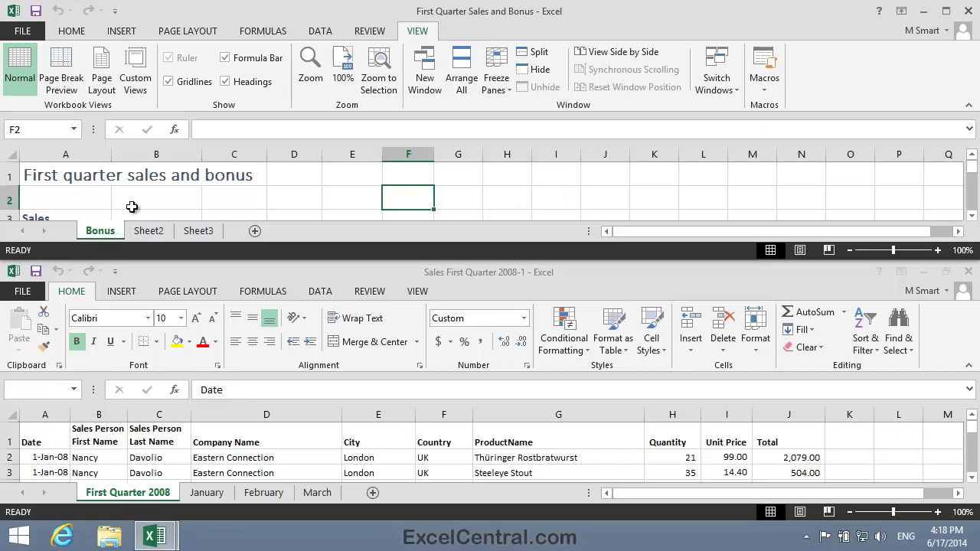
# Step: Copy the Bonus sheet into Sales First Quarter 2008-1, placing it after the March sheet
pyautogui.press('ctrl')
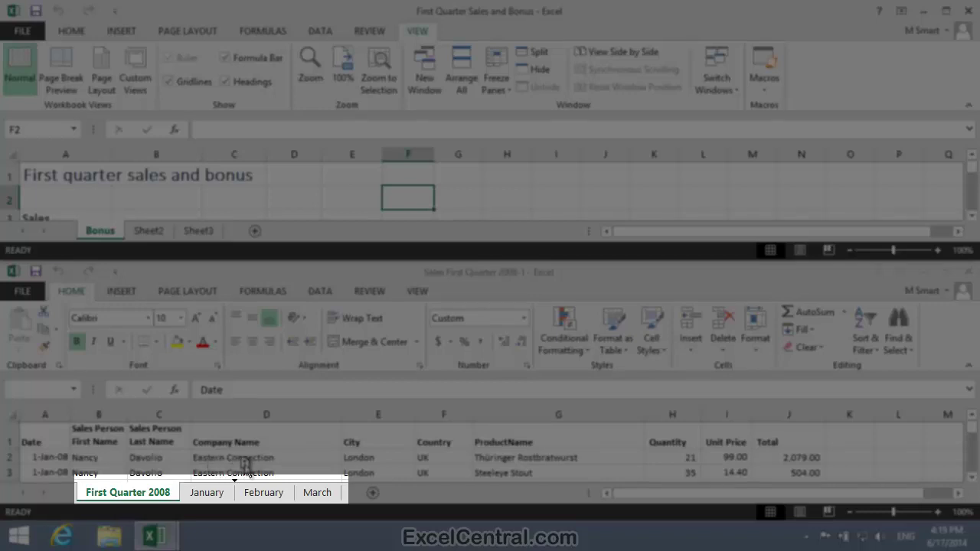
pyautogui.moveTo(247, 464); pyautogui.dragTo(385, 452)
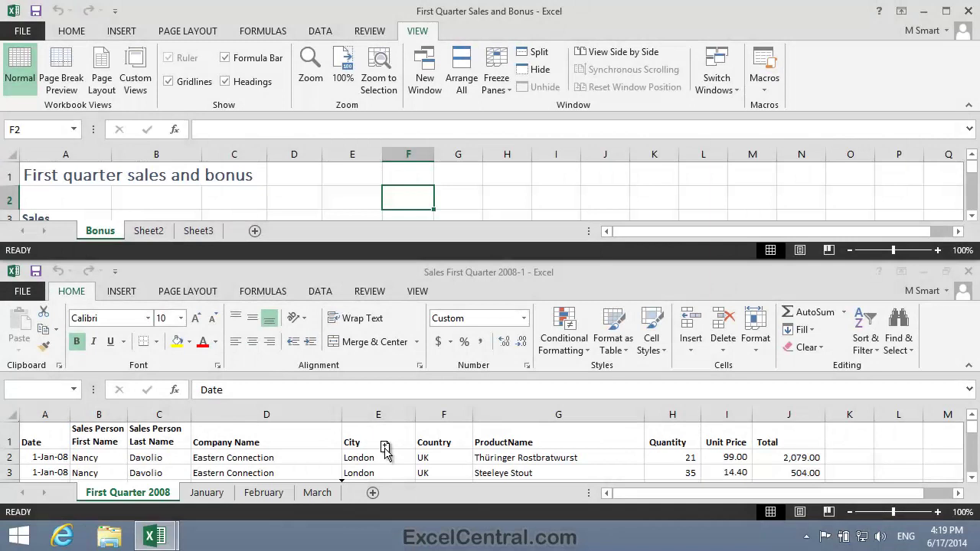
pyautogui.moveTo(385, 452); pyautogui.dragTo(383, 448)
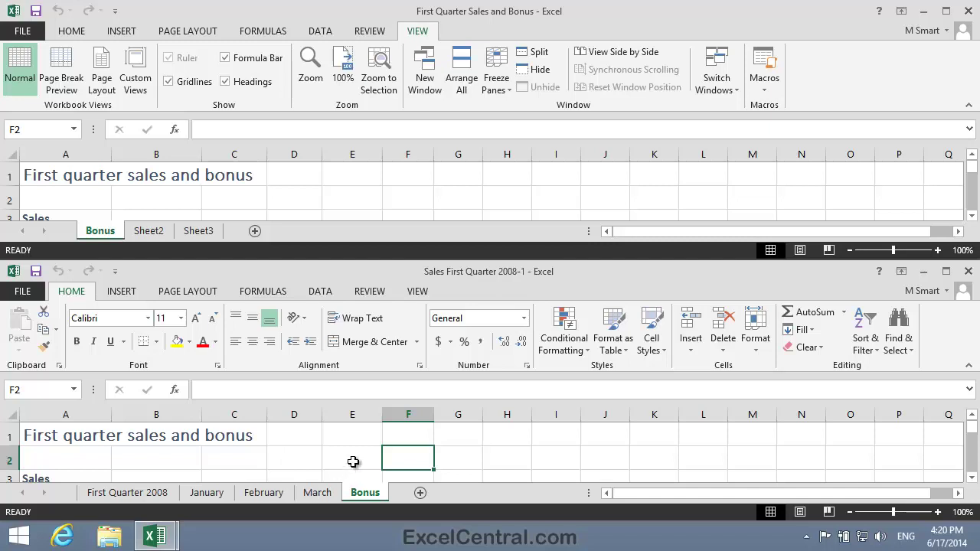
# Step: Move Sheet3 into Sales First Quarter 2008-1, dropping it between March and Bonus
pyautogui.click(353, 191)
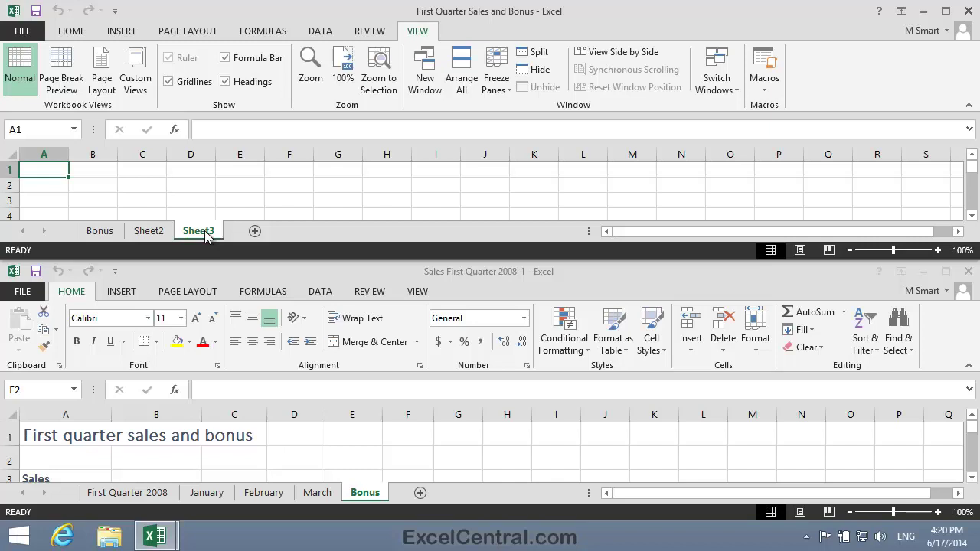
pyautogui.moveTo(205, 236); pyautogui.dragTo(328, 453)
pyautogui.moveTo(369, 452); pyautogui.dragTo(369, 451)
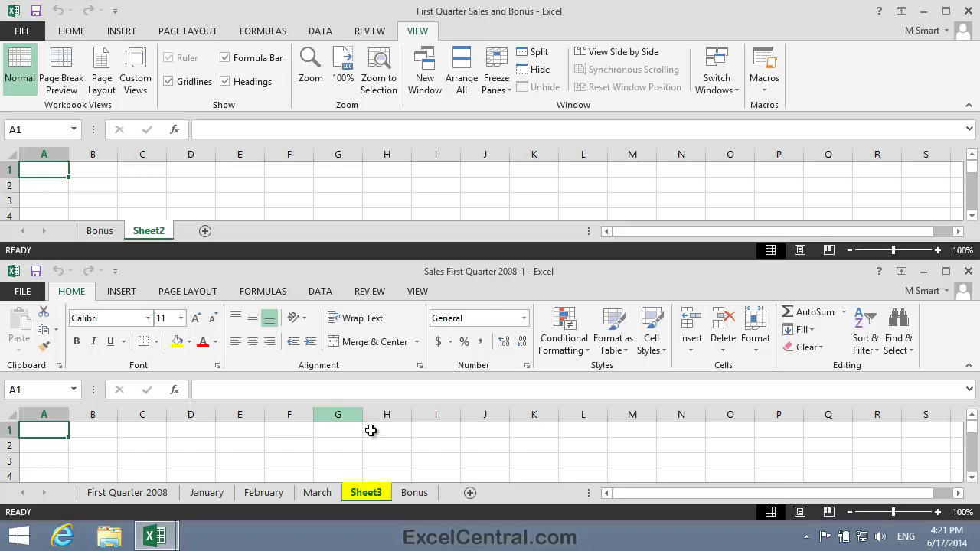
# Step: Rename the moved Sheet3 tab to Summary
pyautogui.doubleClick(364, 494)
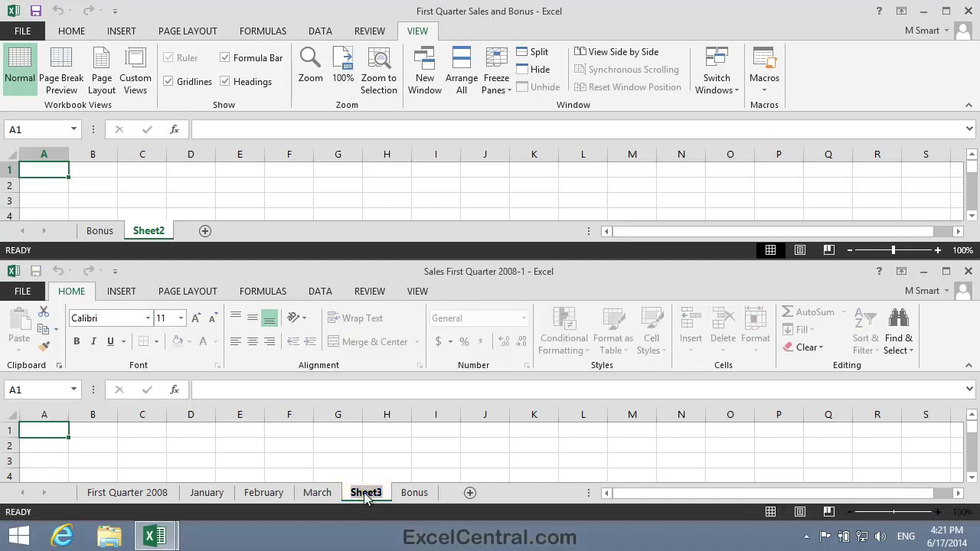
pyautogui.write('Summary')
pyautogui.press('Return')
pyautogui.press('Return')
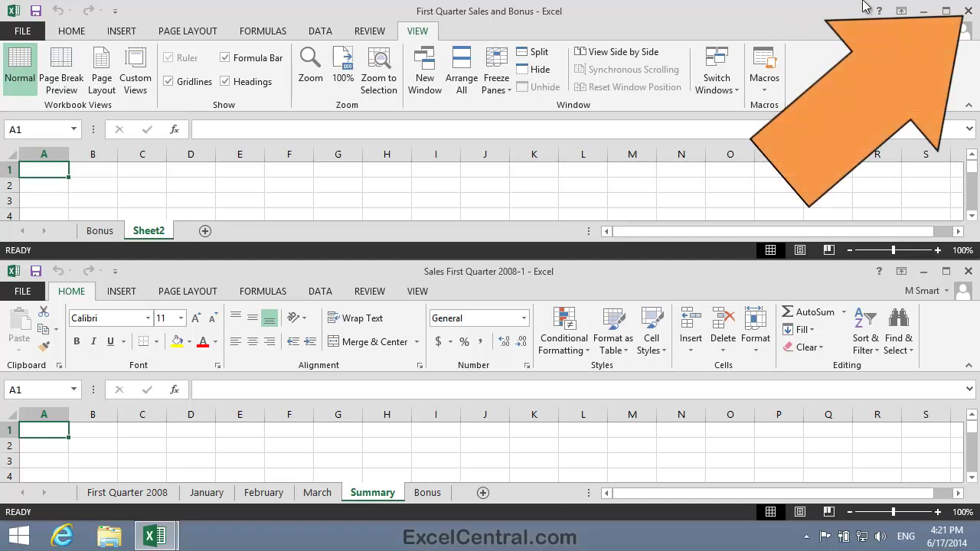
# Step: Close First Quarter Sales and Bonus with Don't Save, then maximize the remaining workbook
pyautogui.click(969, 12)
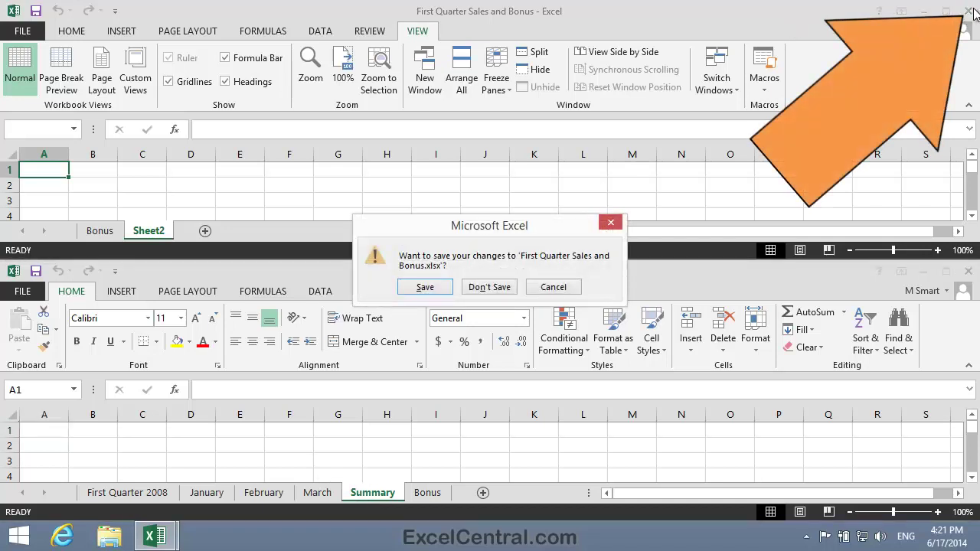
pyautogui.click(496, 287)
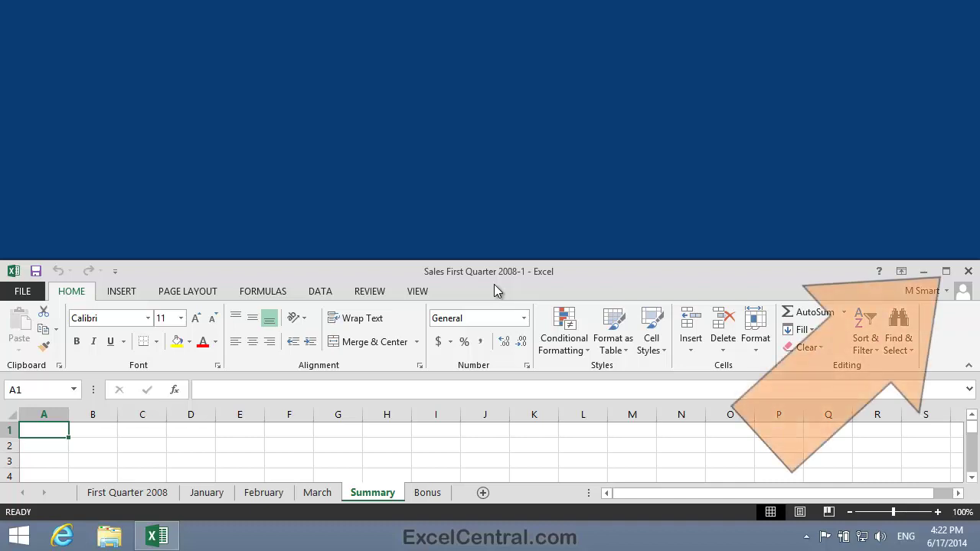
pyautogui.click(947, 273)
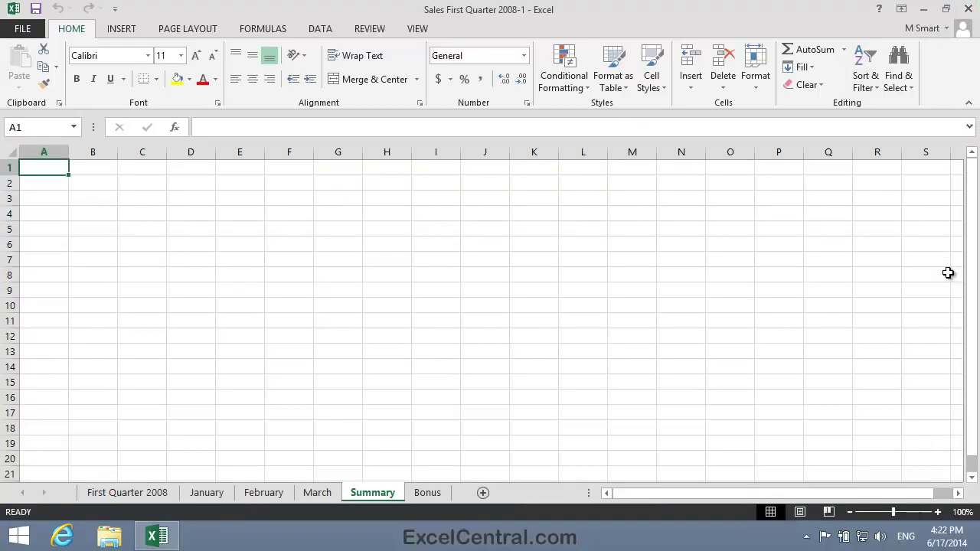
# Step: Save the workbook as Sales First Quarter 2008-2 in the folder above Session 6
pyautogui.click(21, 29)
pyautogui.click(53, 182)
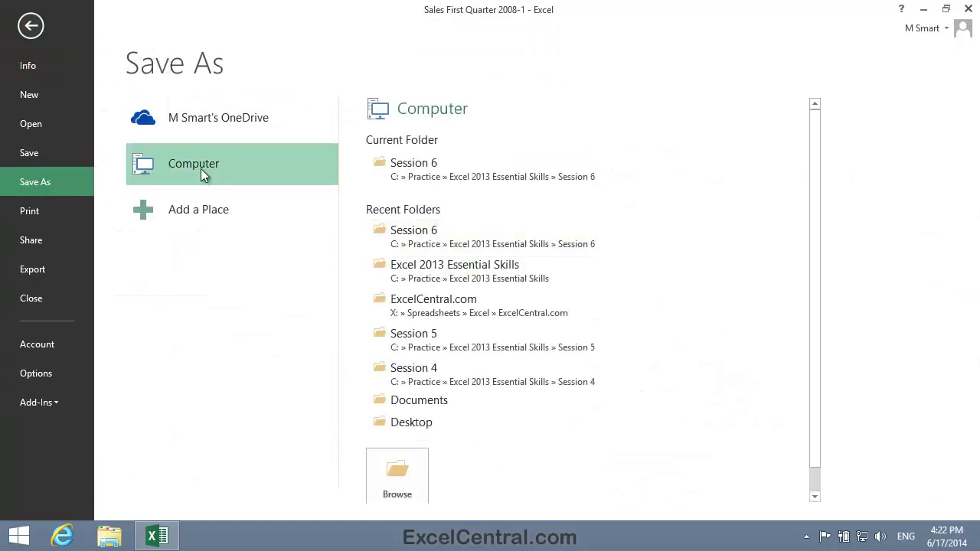
pyautogui.click(408, 476)
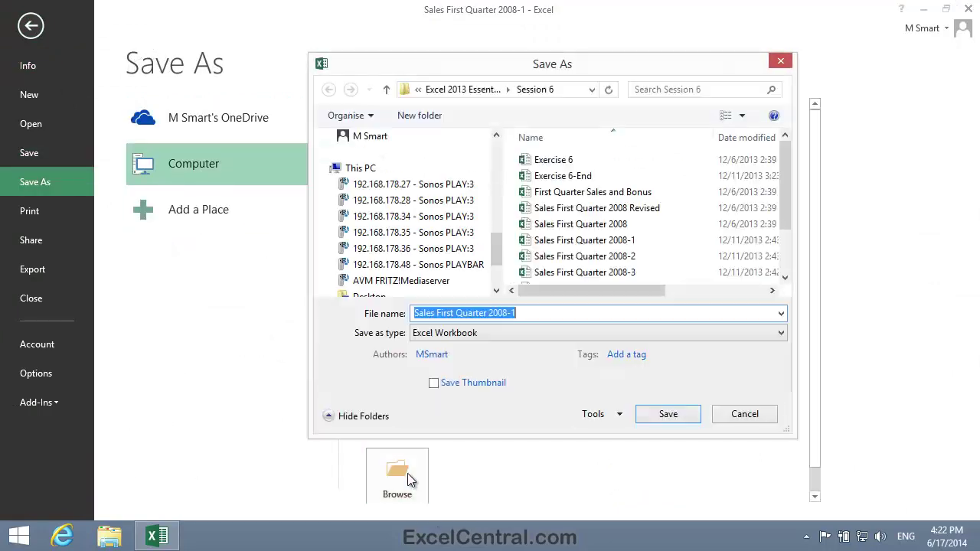
pyautogui.click(524, 315)
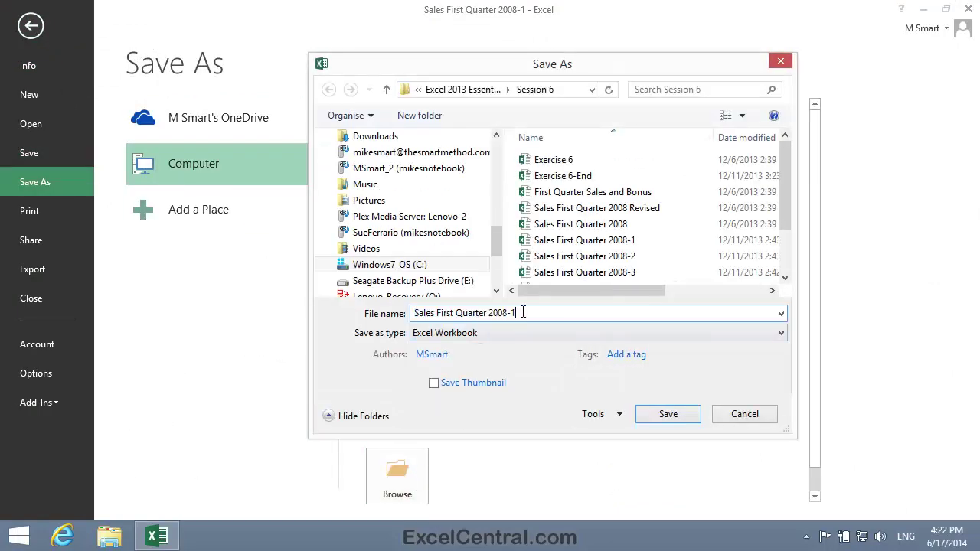
pyautogui.press('BackSpace')
pyautogui.write('2')
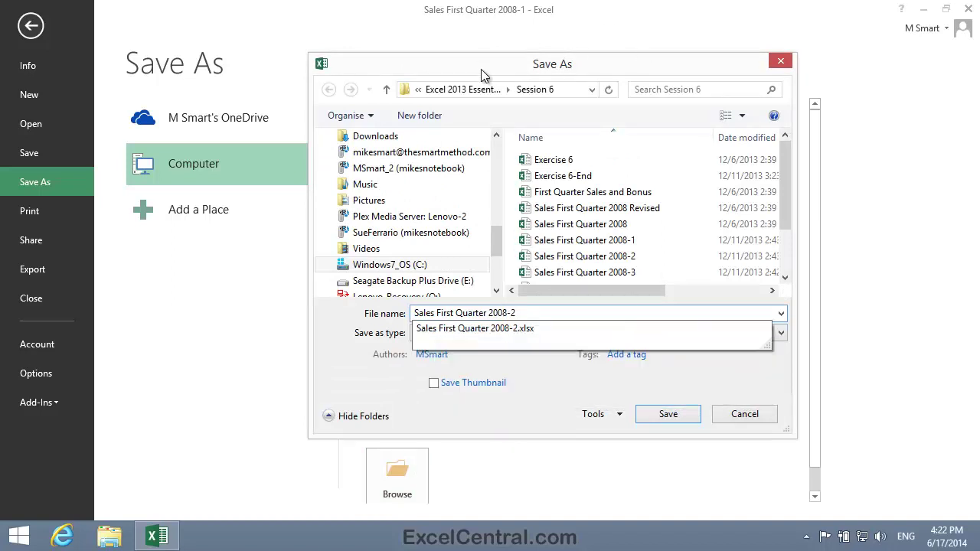
pyautogui.click(475, 90)
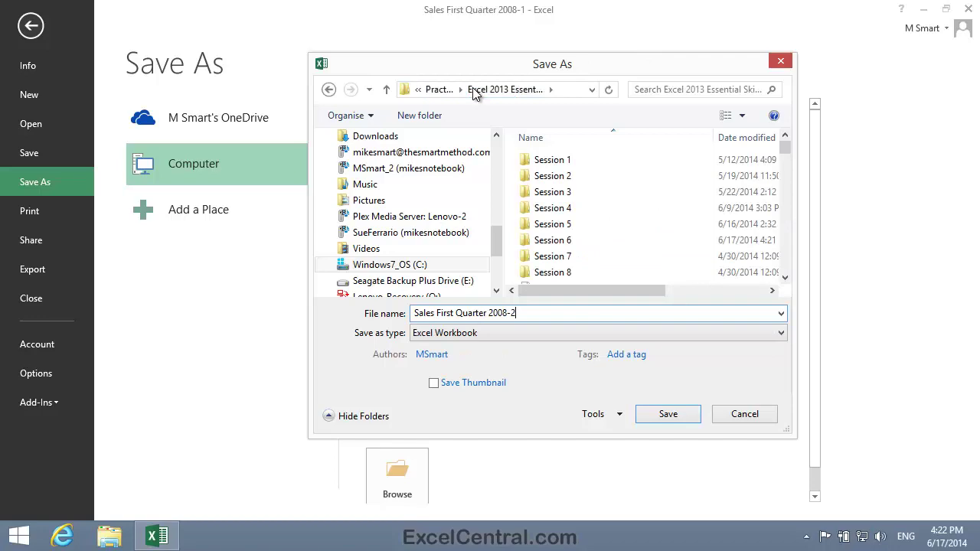
pyautogui.click(681, 417)
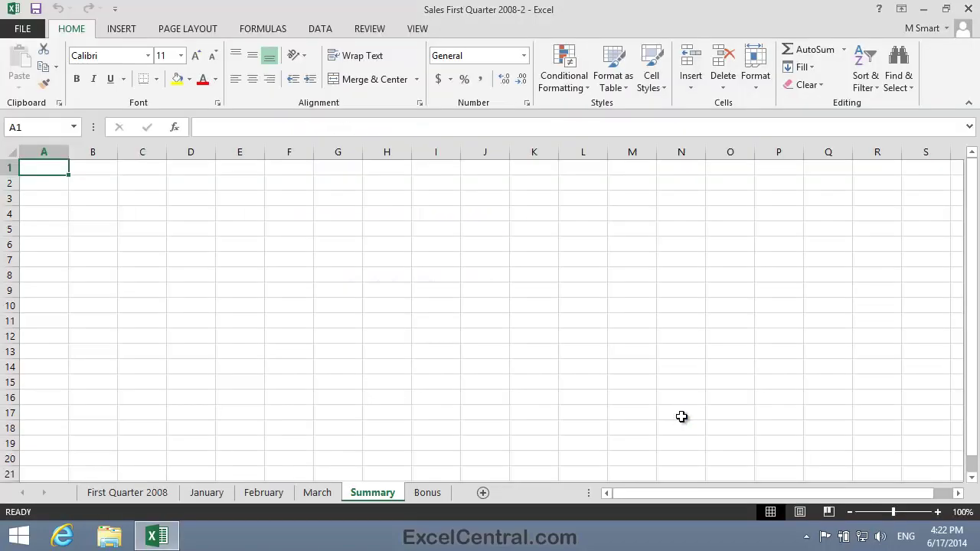